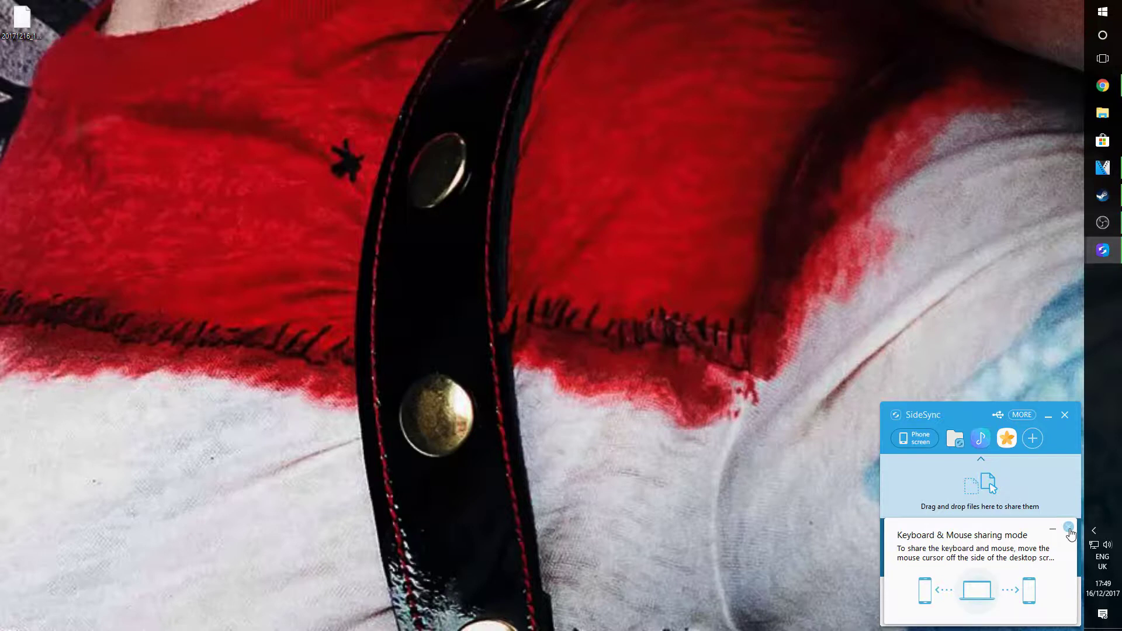
# Dismiss the keyboard and mouse sharing notice without quitting SideSync, leaving no notifications.
pyautogui.click(1069, 529)
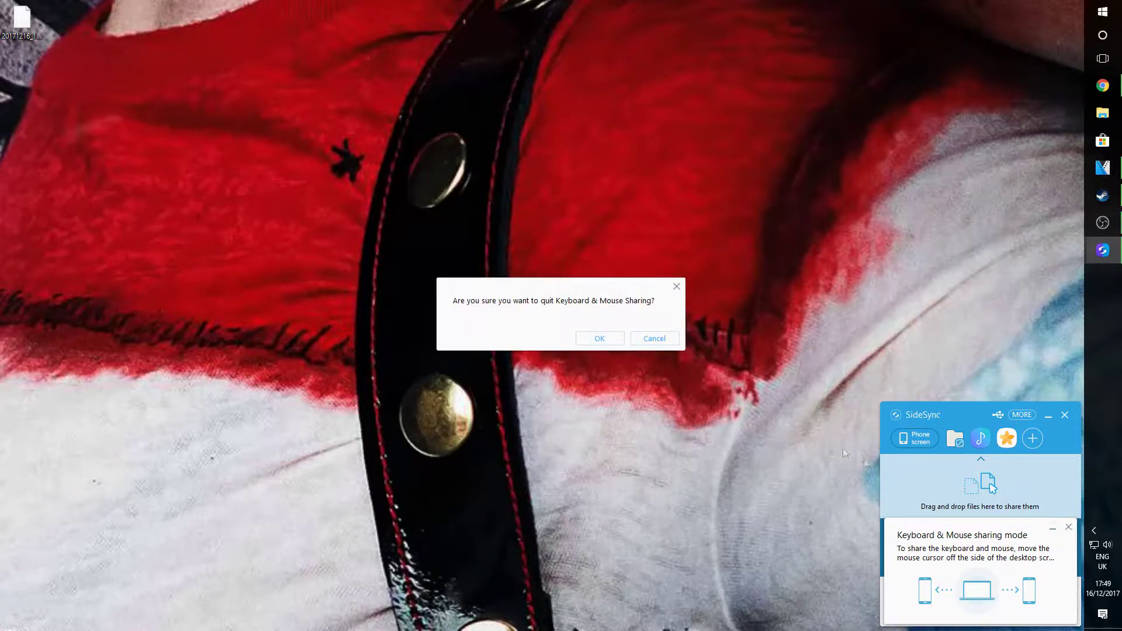
pyautogui.click(655, 340)
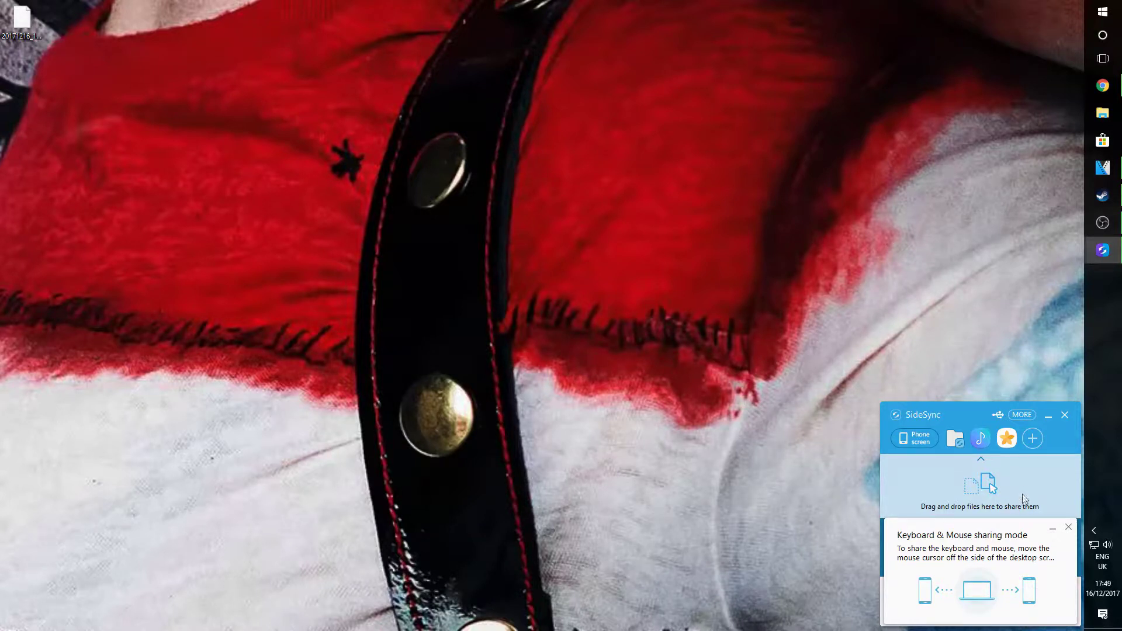
pyautogui.click(1053, 528)
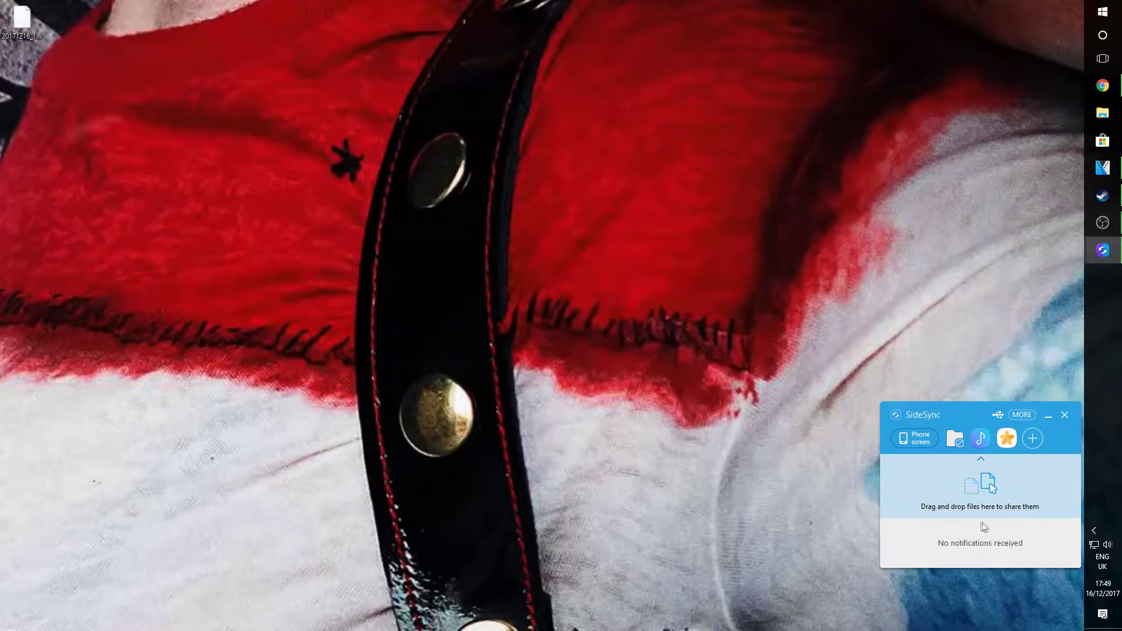
# Mirror the phone screen, accepting that keyboard and mouse sharing is disabled, and open the app drawer.
pyautogui.click(919, 439)
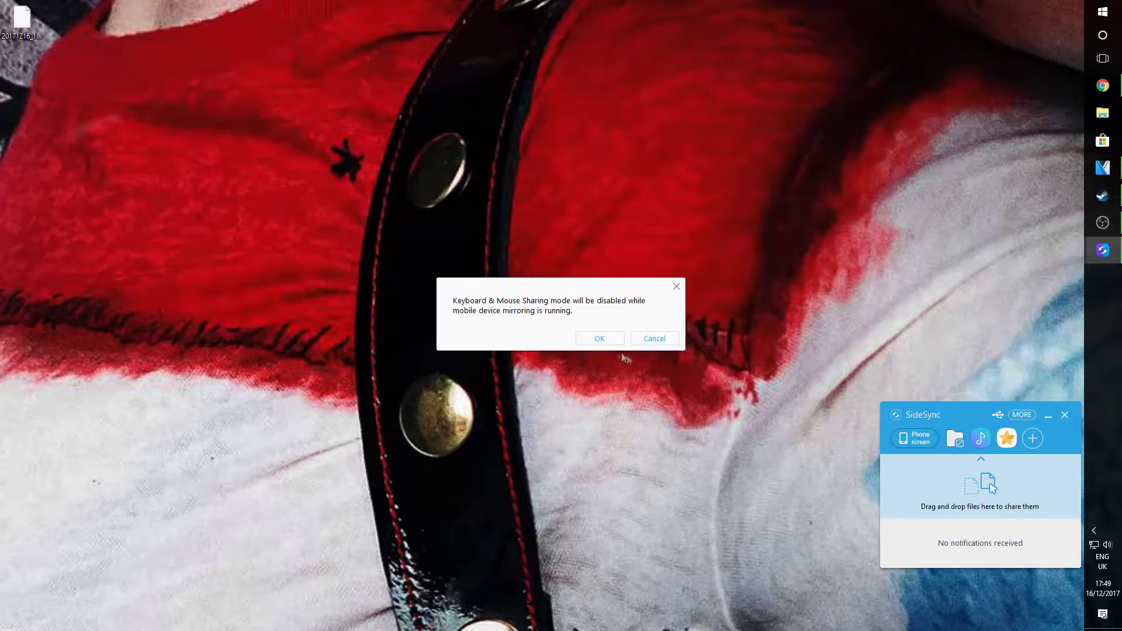
pyautogui.click(600, 342)
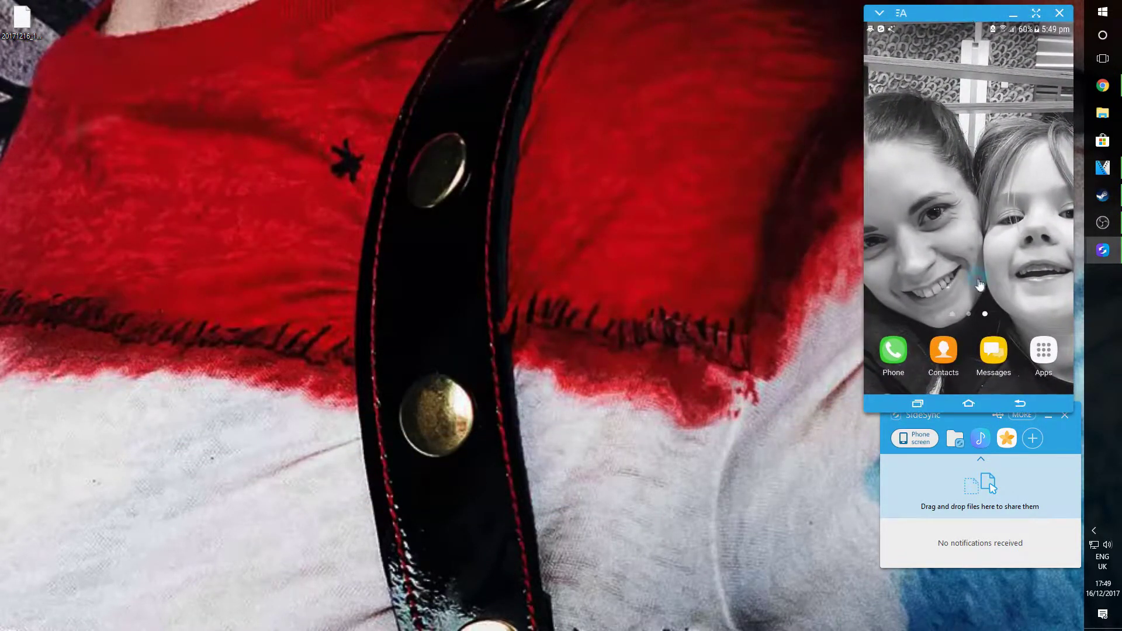
pyautogui.moveTo(934, 220); pyautogui.dragTo(993, 223)
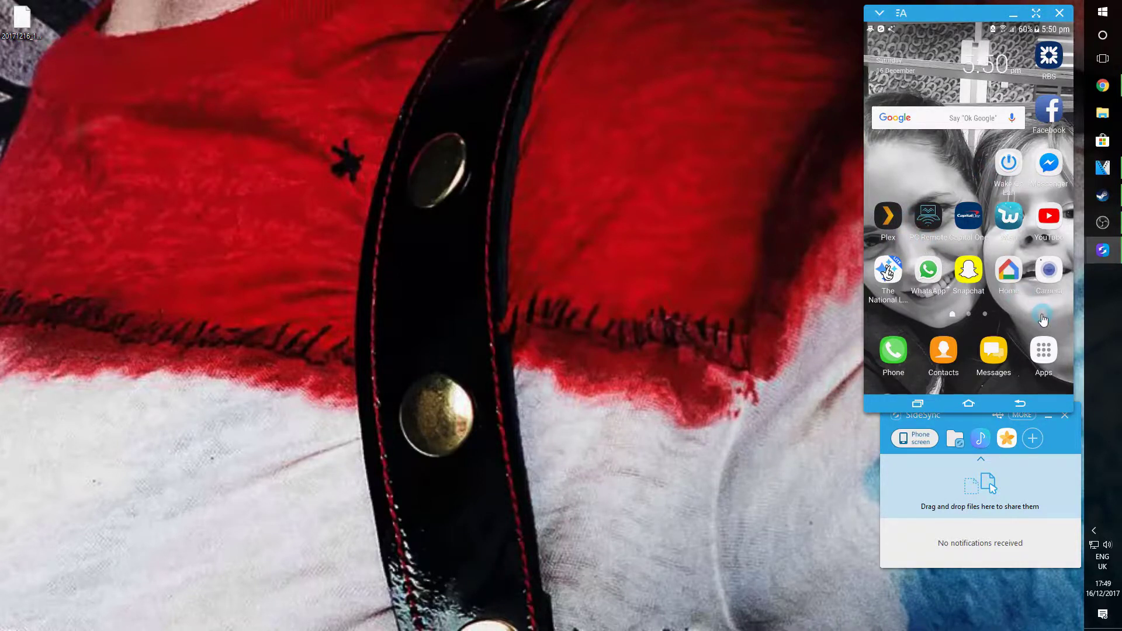
pyautogui.moveTo(1052, 311); pyautogui.dragTo(929, 308)
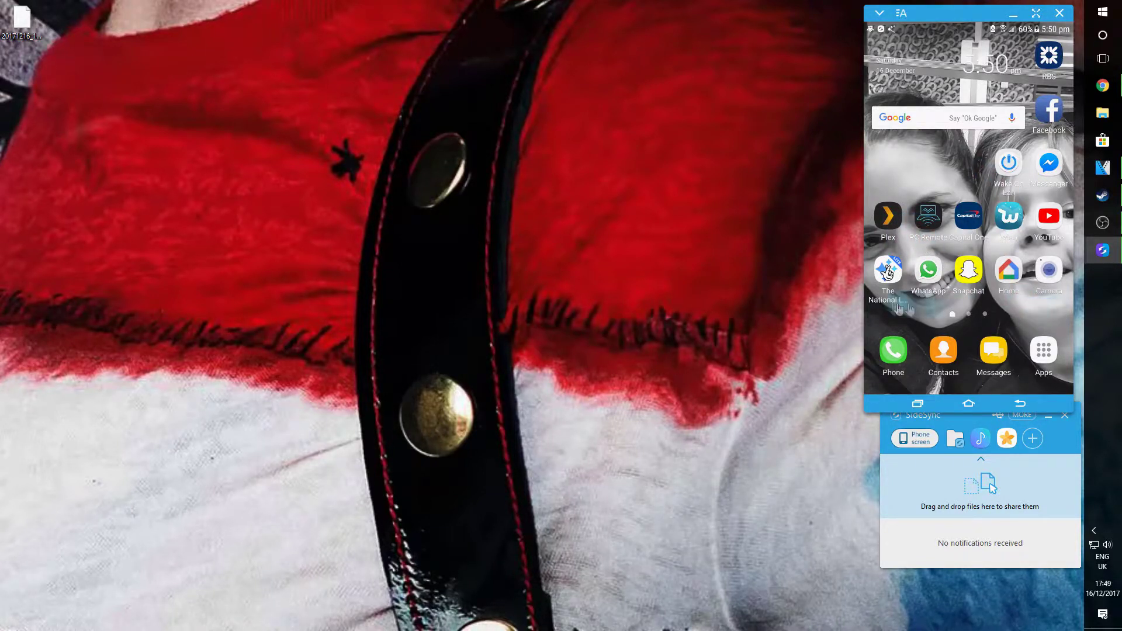
pyautogui.moveTo(1017, 287); pyautogui.dragTo(983, 295)
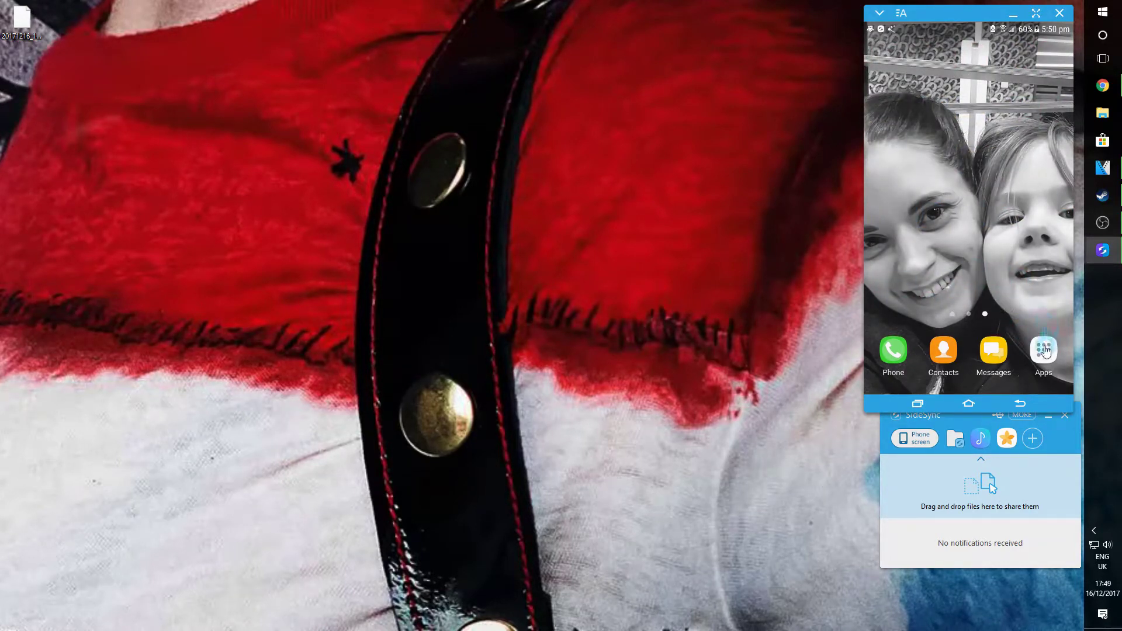
pyautogui.click(1045, 351)
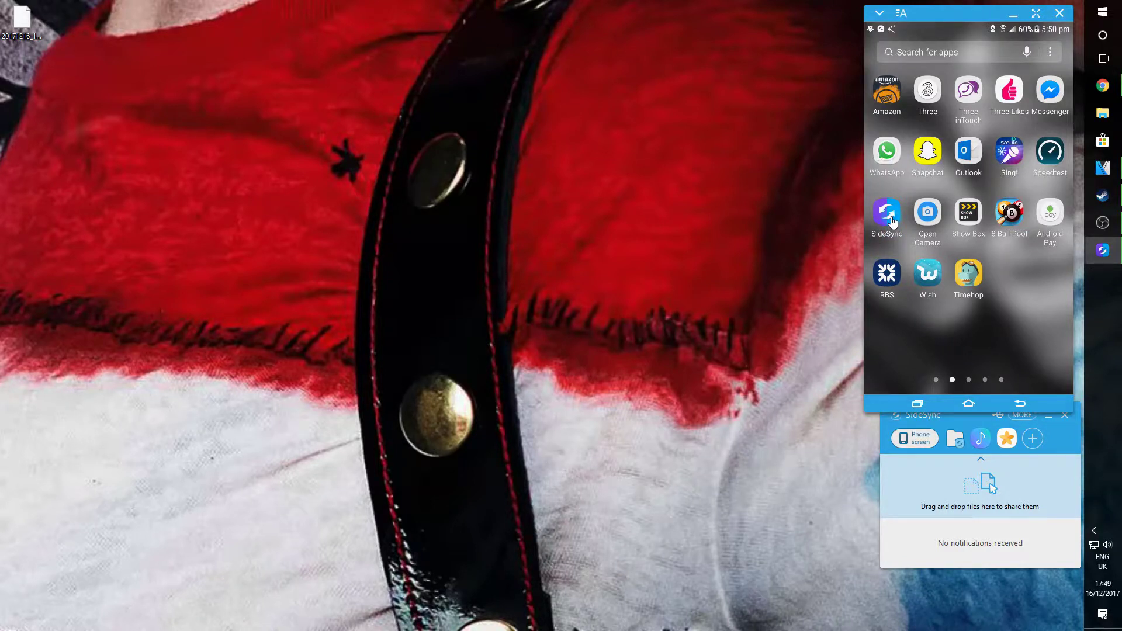
# Run a Speedtest on the phone: 8 ms ping, 48.84 Mbps down, 18.78 Mbps up.
pyautogui.click(1051, 153)
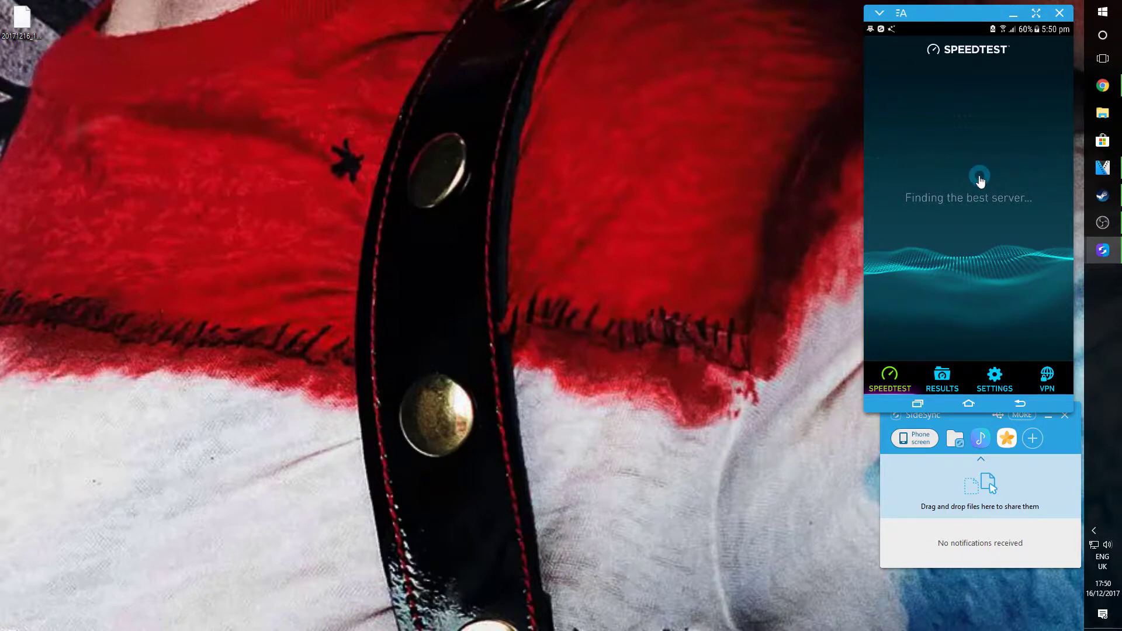
pyautogui.click(971, 211)
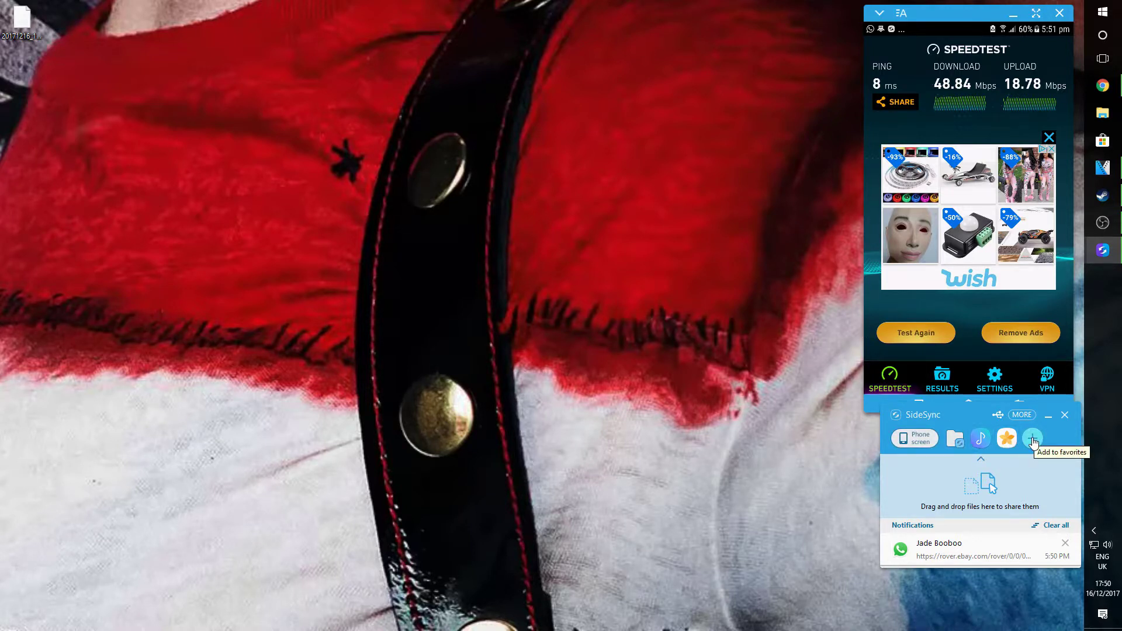
pyautogui.click(962, 443)
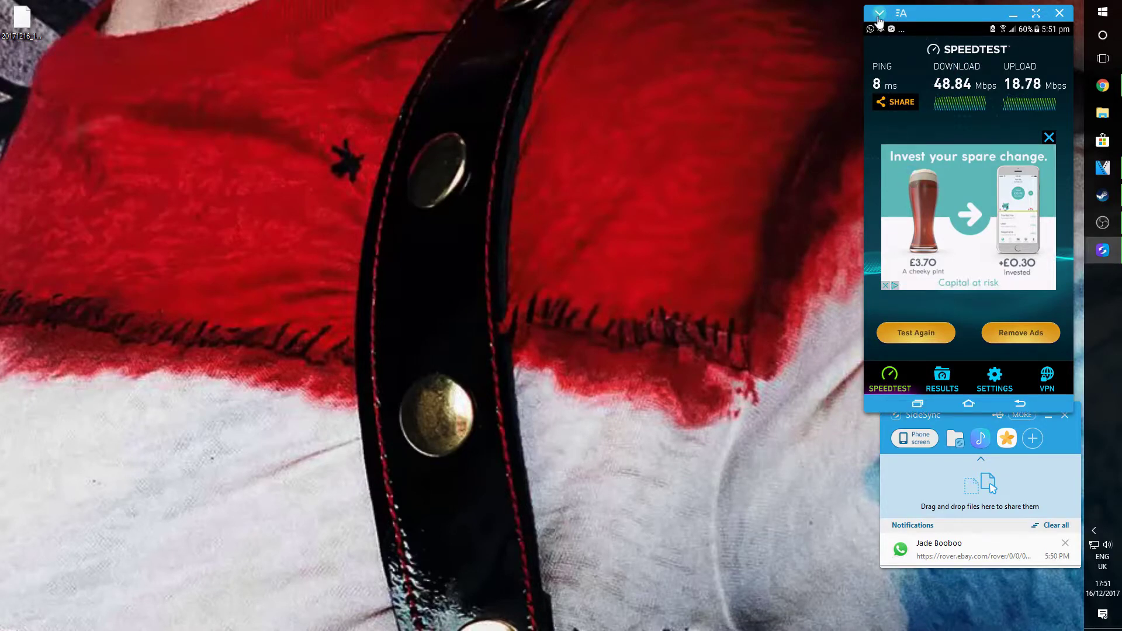
# Close the advert covering the Speedtest results on the mirrored phone.
pyautogui.click(880, 13)
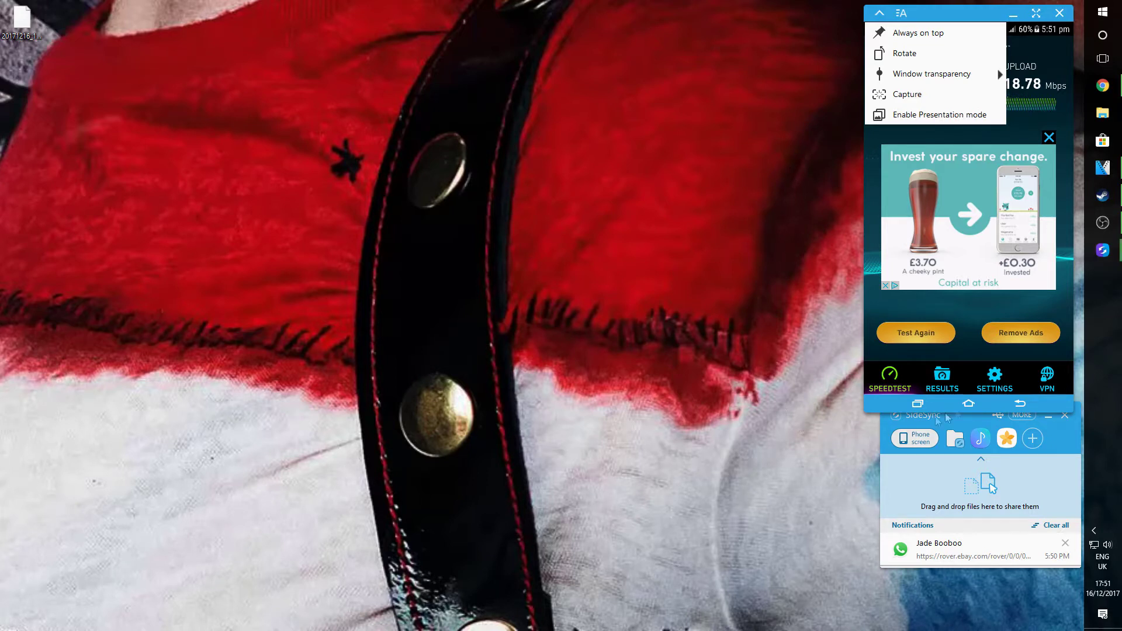
pyautogui.click(1020, 404)
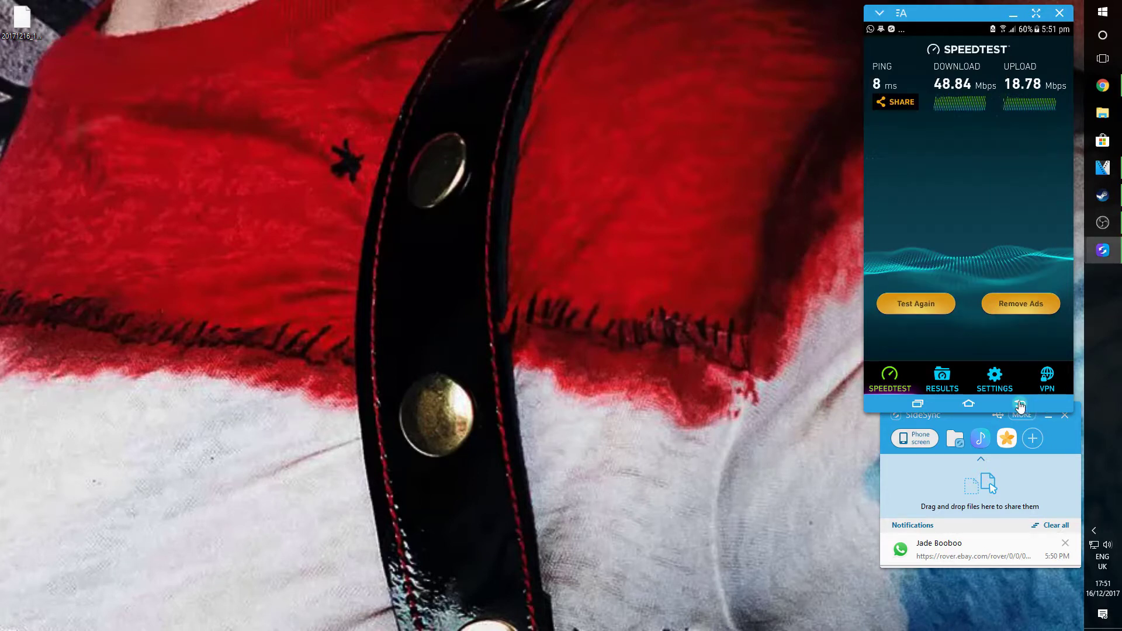
# Go back from Speedtest to the app drawer page showing VLC, eBay and Excel.
pyautogui.click(1020, 404)
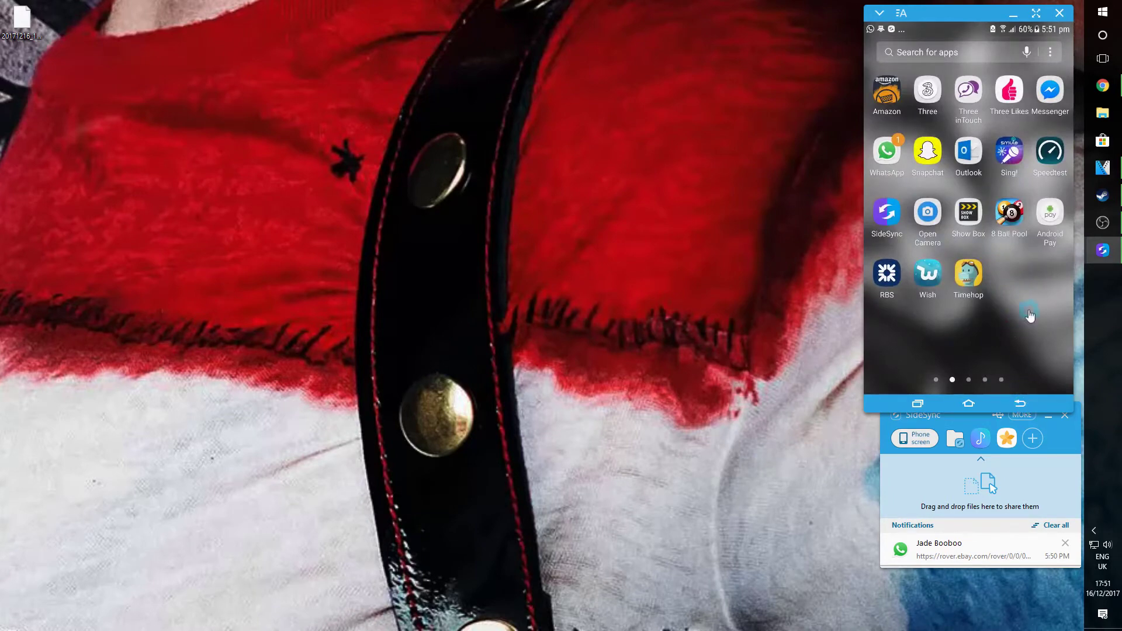
pyautogui.moveTo(985, 312)
pyautogui.mouseDown()
pyautogui.moveTo(938, 317)
pyautogui.moveTo(1033, 314)
pyautogui.mouseUp()
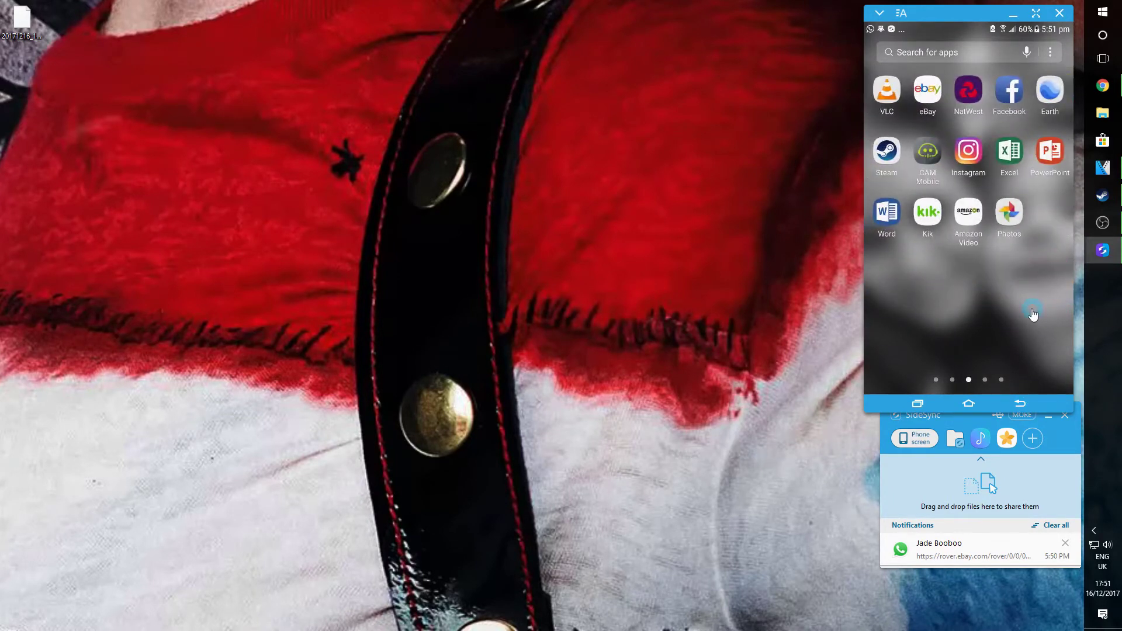